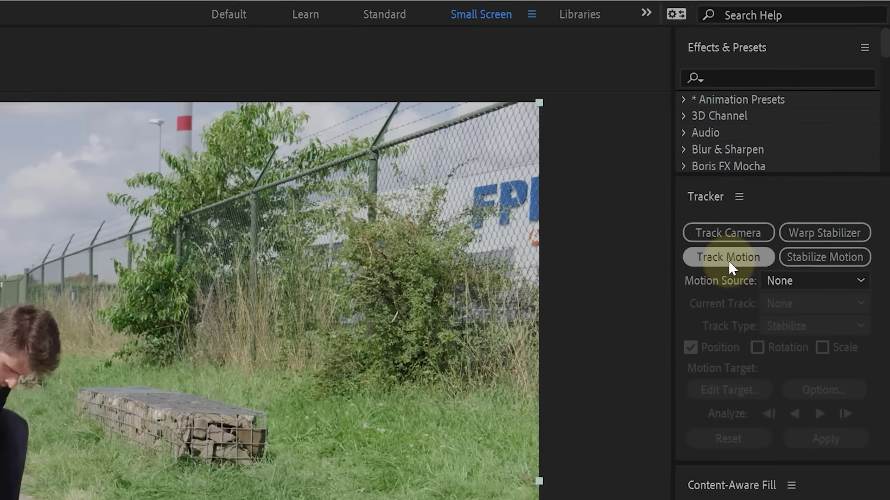
Track Jordy Body Double's position, rotation and scale from ear and nose points, analyzing forward
{"action": "left_click", "coordinate": [837, 117]}
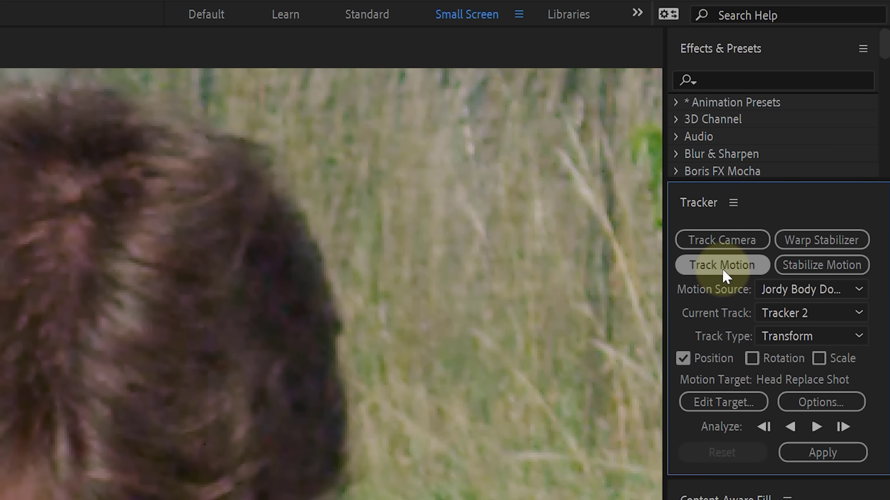
{"action": "left_click", "coordinate": [752, 358]}
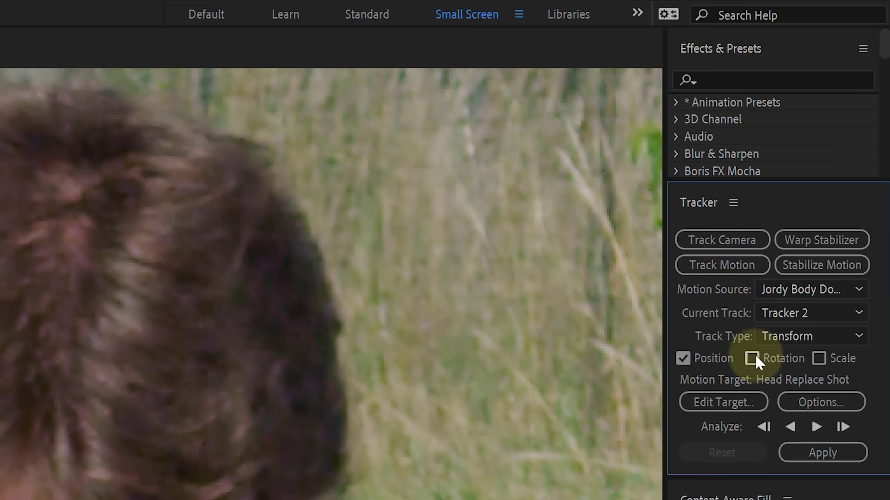
{"action": "left_click", "coordinate": [835, 363]}
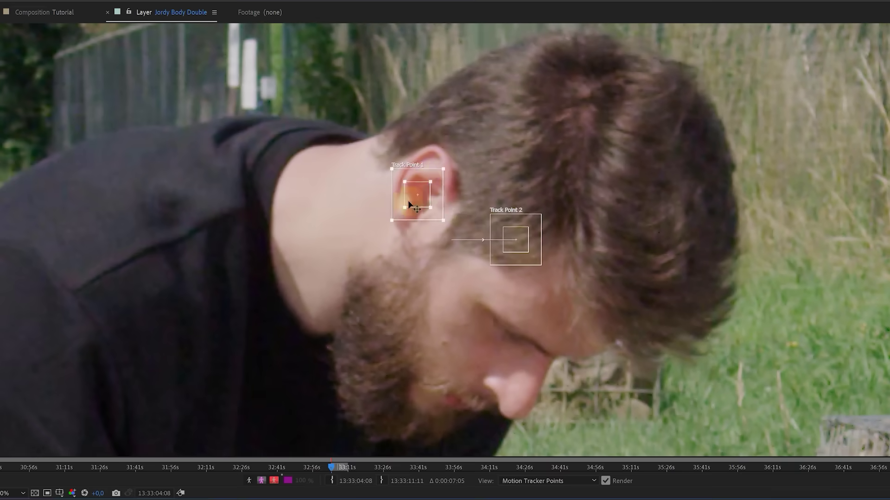
{"action": "left_click_drag", "start_coordinate": [441, 170], "coordinate": [480, 143]}
{"action": "left_click_drag", "start_coordinate": [516, 240], "coordinate": [542, 354]}
{"action": "left_click_drag", "start_coordinate": [414, 195], "coordinate": [409, 221]}
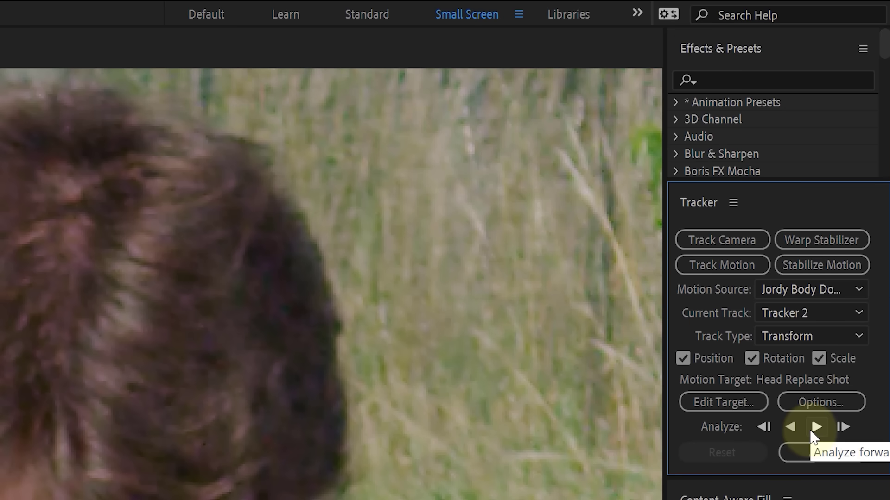
{"action": "left_click", "coordinate": [811, 429]}
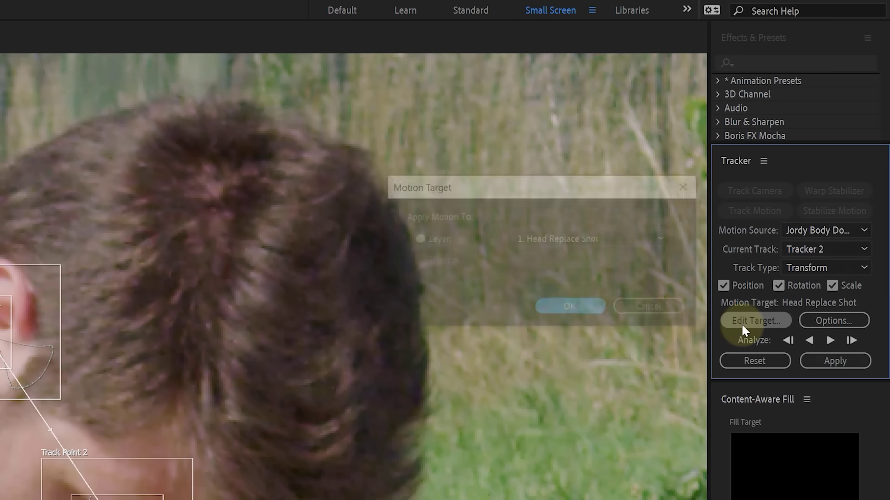
Set the motion target to the Tracking layer
{"action": "left_click", "coordinate": [753, 320]}
{"action": "left_click", "coordinate": [638, 240]}
{"action": "left_click", "coordinate": [614, 273]}
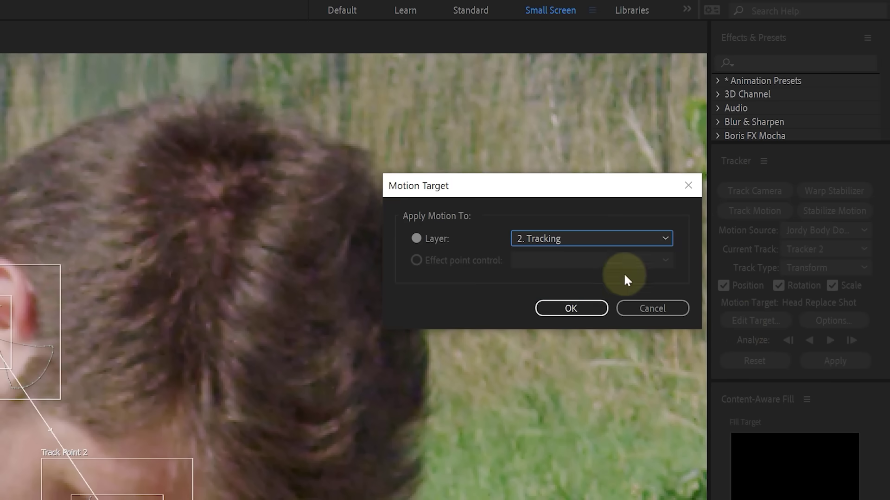
{"action": "left_click", "coordinate": [591, 308]}
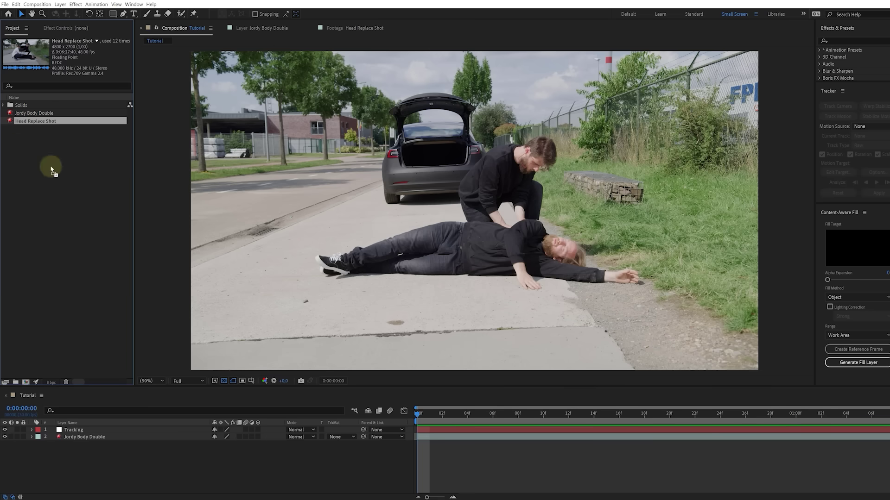
{"action": "left_click_drag", "start_coordinate": [51, 170], "coordinate": [83, 431]}
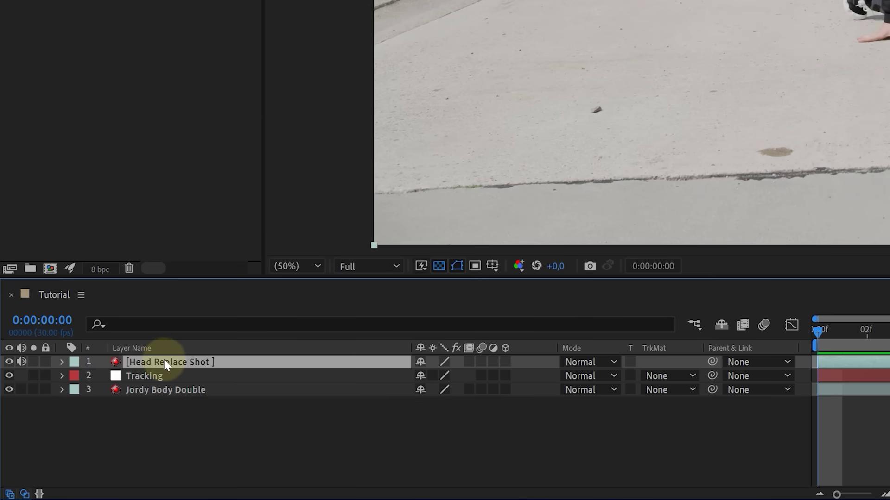
Roto Brush a selection around the beard, head and head top in Head Replace Shot's layer view
{"action": "double_click", "coordinate": [165, 365]}
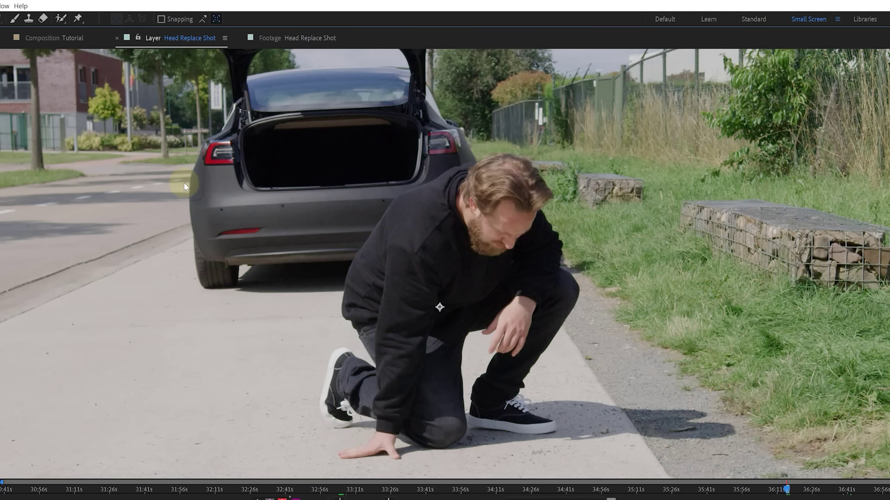
{"action": "left_click", "coordinate": [61, 20]}
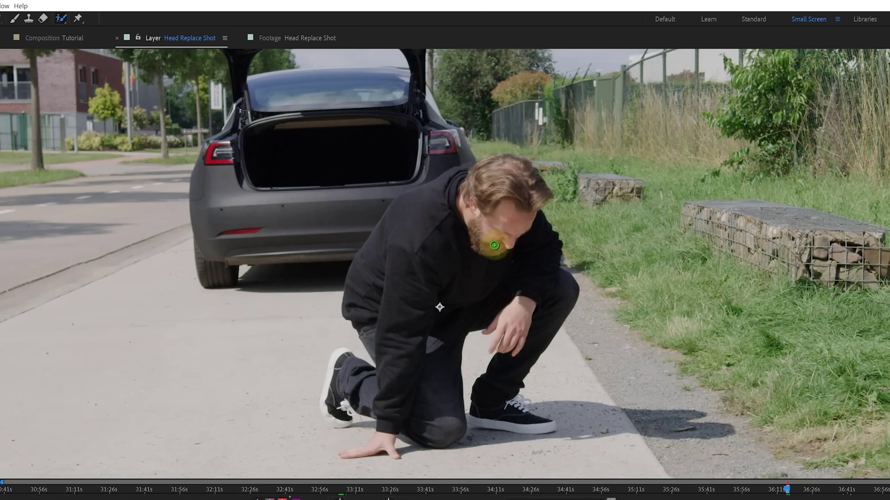
{"action": "left_click_drag", "start_coordinate": [494, 245], "coordinate": [482, 232]}
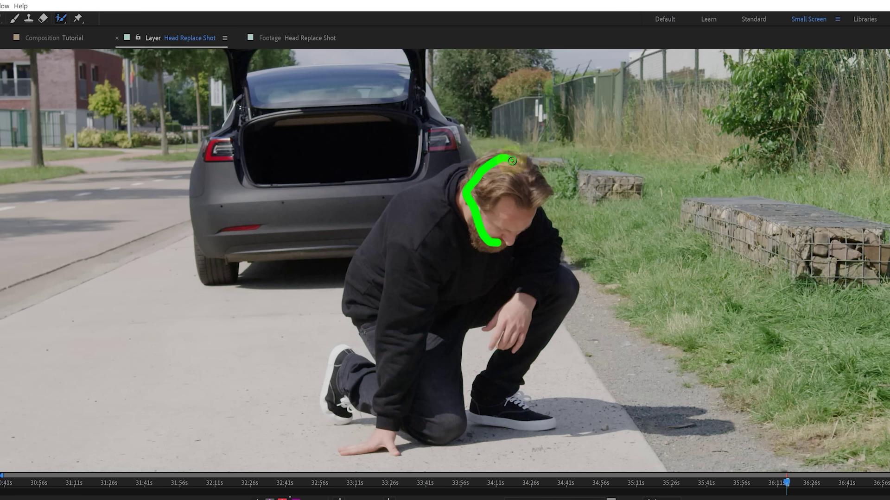
{"action": "left_click_drag", "start_coordinate": [531, 198], "coordinate": [498, 241]}
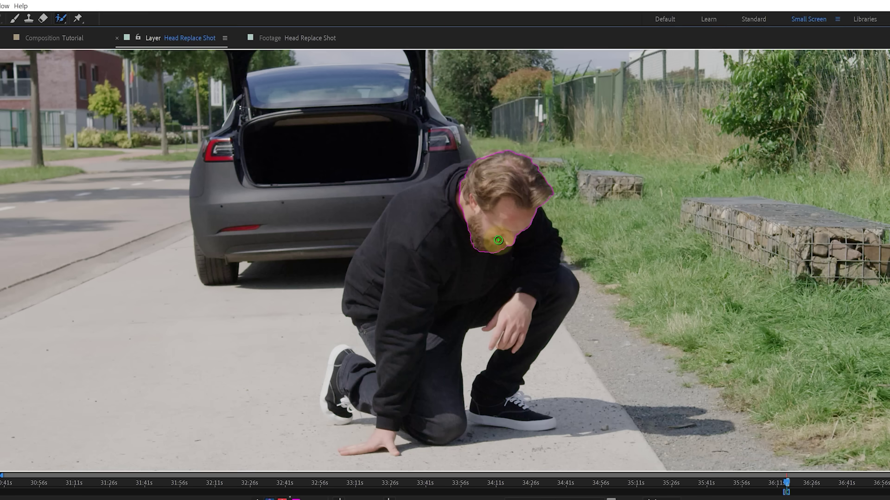
{"action": "left_click_drag", "start_coordinate": [495, 156], "coordinate": [524, 189]}
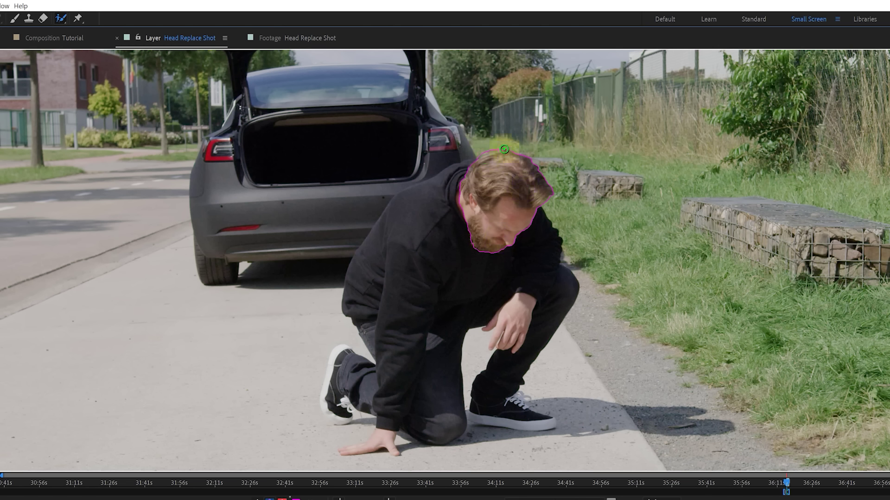
{"action": "mouse_move", "coordinate": [481, 152]}
{"action": "left_mouse_down"}
{"action": "mouse_move", "coordinate": [496, 146]}
{"action": "mouse_move", "coordinate": [483, 150]}
{"action": "left_mouse_up"}
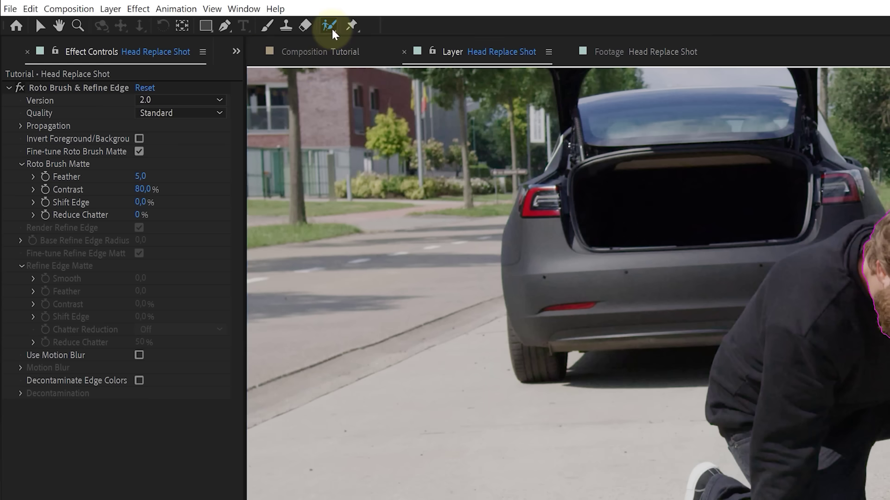
{"action": "mouse_move", "coordinate": [328, 25]}
{"action": "left_mouse_down"}
{"action": "mouse_move", "coordinate": [342, 42]}
{"action": "mouse_move", "coordinate": [472, 51]}
{"action": "left_mouse_up"}
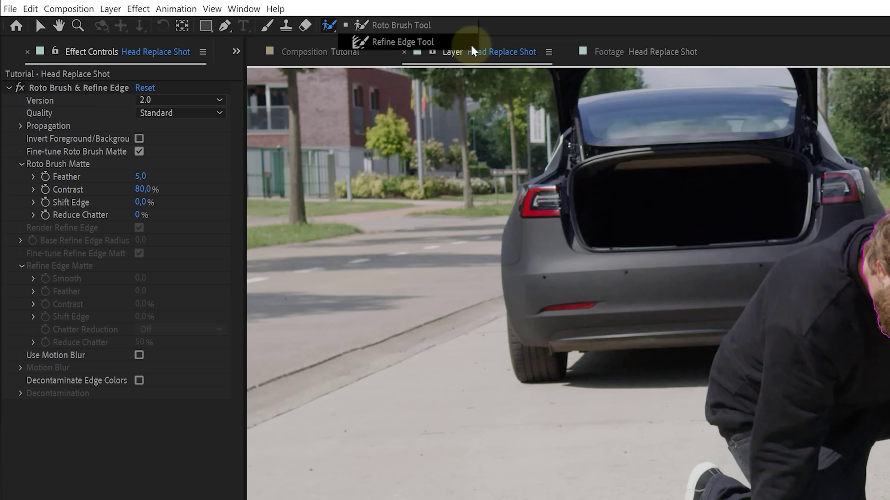
Refine the edges along the hair outline and right side, with roto quality set to Best
{"action": "left_click_drag", "start_coordinate": [473, 50], "coordinate": [473, 50]}
{"action": "left_click_drag", "start_coordinate": [877, 219], "coordinate": [889, 203]}
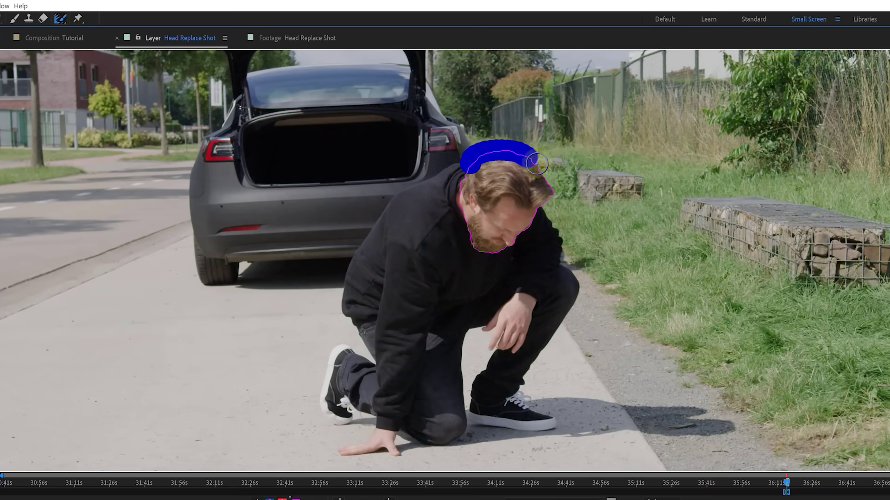
{"action": "left_click_drag", "start_coordinate": [536, 163], "coordinate": [546, 208]}
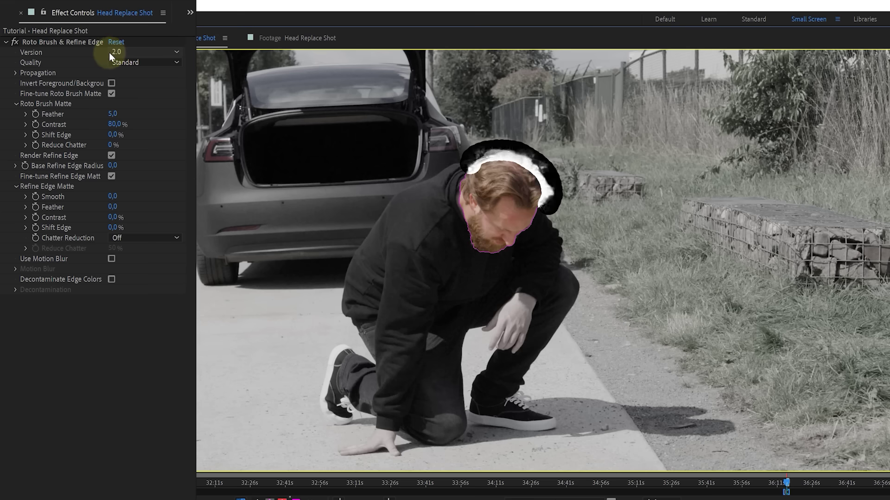
{"action": "left_click", "coordinate": [154, 62]}
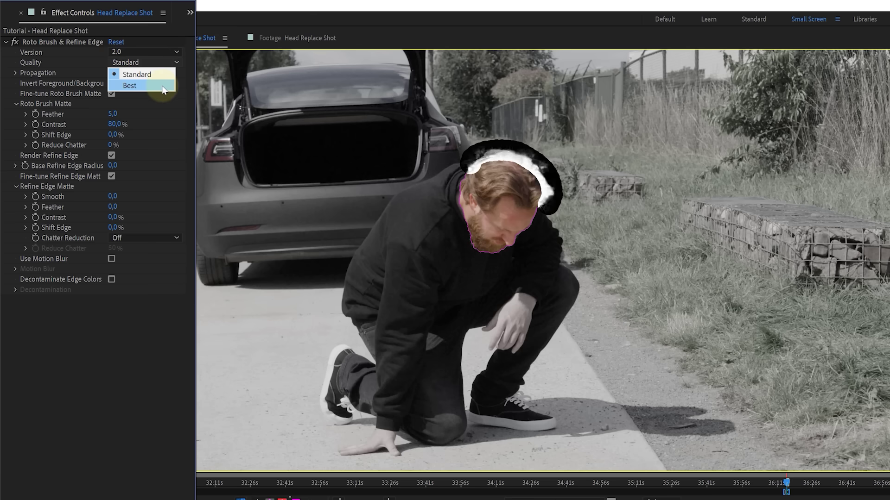
{"action": "left_click", "coordinate": [162, 85]}
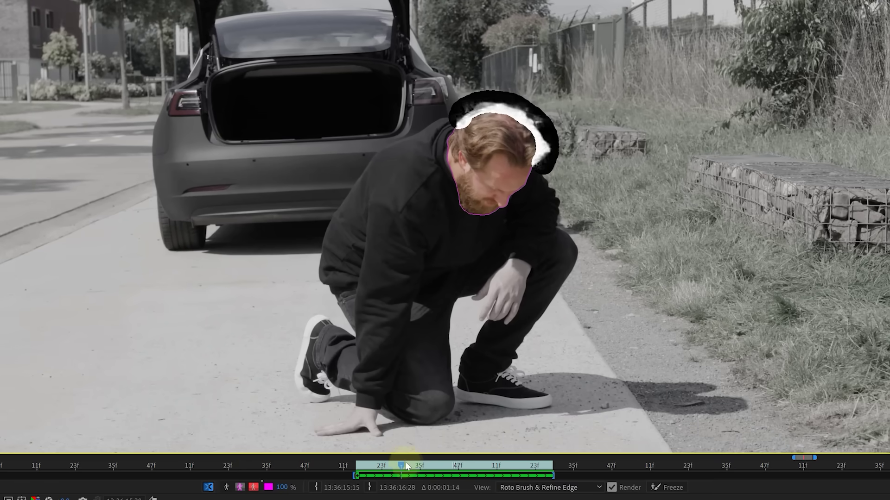
Propagate and freeze the head selection, then add matte feather, edge contrast and an inward edge shift
{"action": "left_click_drag", "start_coordinate": [406, 466], "coordinate": [520, 455]}
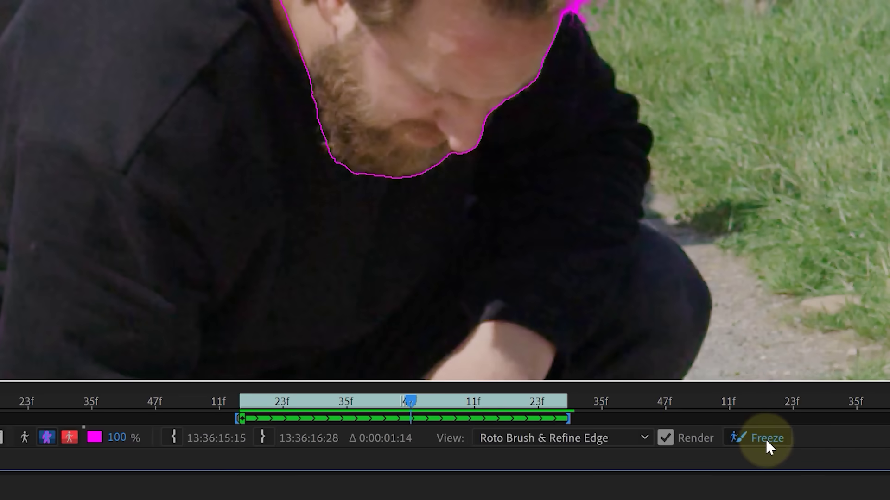
{"action": "left_click", "coordinate": [648, 486]}
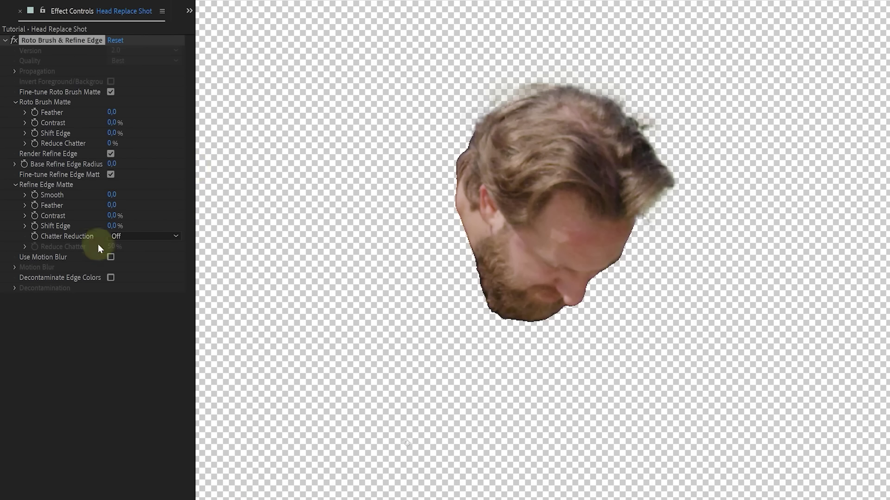
{"action": "mouse_move", "coordinate": [111, 113]}
{"action": "left_mouse_down"}
{"action": "mouse_move", "coordinate": [133, 109]}
{"action": "mouse_move", "coordinate": [121, 109]}
{"action": "mouse_move", "coordinate": [106, 132]}
{"action": "left_mouse_up"}
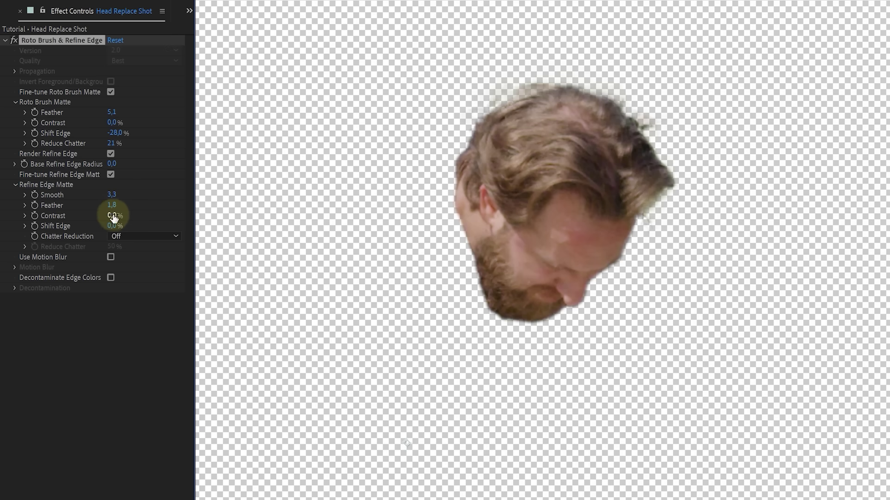
{"action": "left_click_drag", "start_coordinate": [119, 216], "coordinate": [99, 224]}
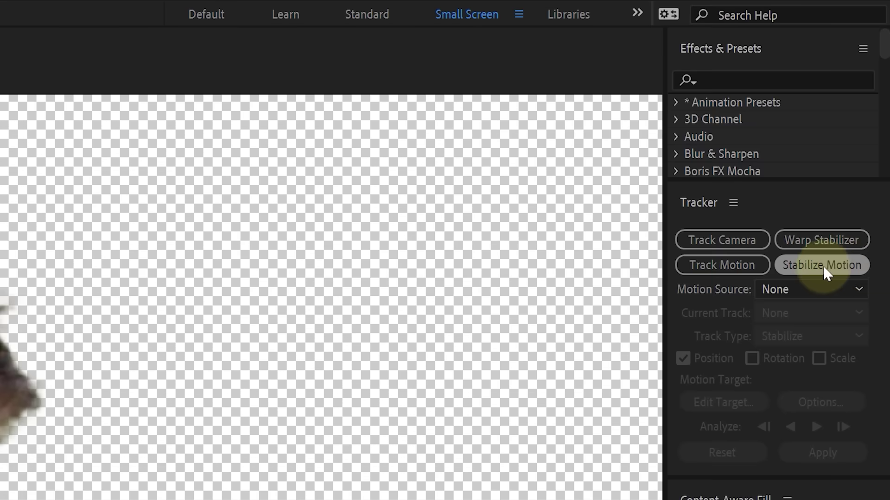
Stabilize Head Replace Shot for position, rotation and scale using ear and cheek points, then apply it
{"action": "left_click", "coordinate": [809, 268]}
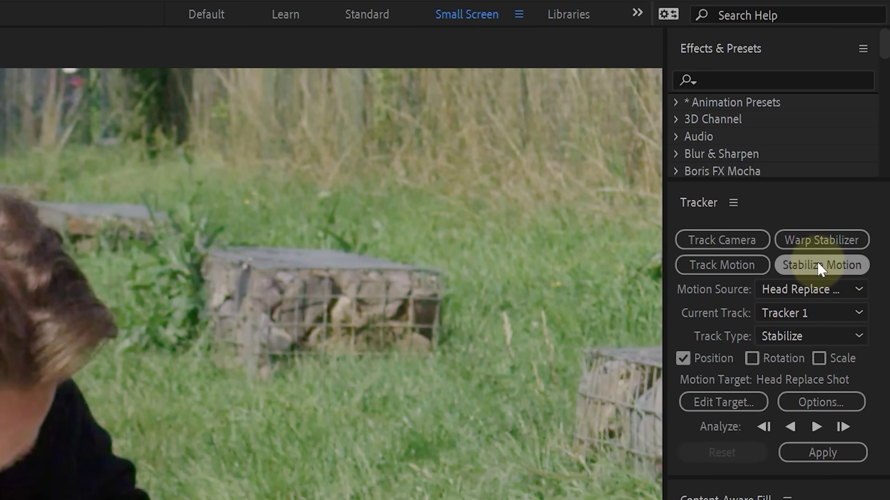
{"action": "left_click", "coordinate": [777, 357]}
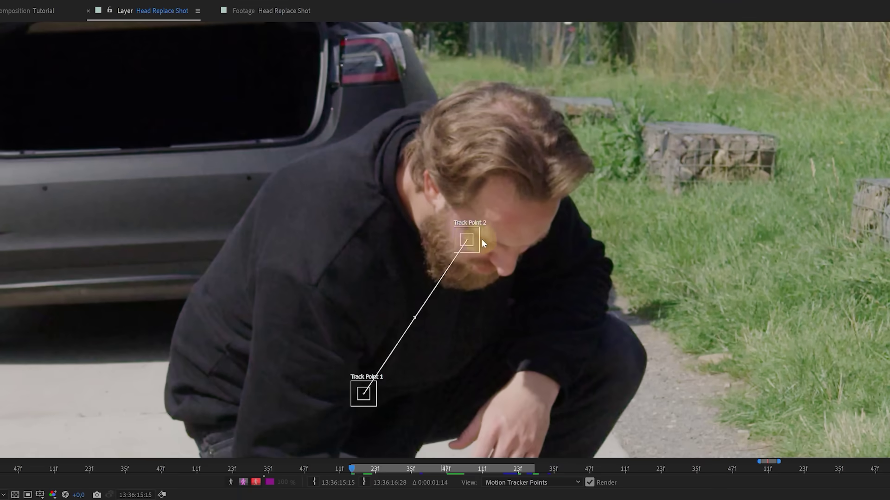
{"action": "left_click_drag", "start_coordinate": [473, 237], "coordinate": [439, 191]}
{"action": "left_click_drag", "start_coordinate": [363, 394], "coordinate": [521, 258]}
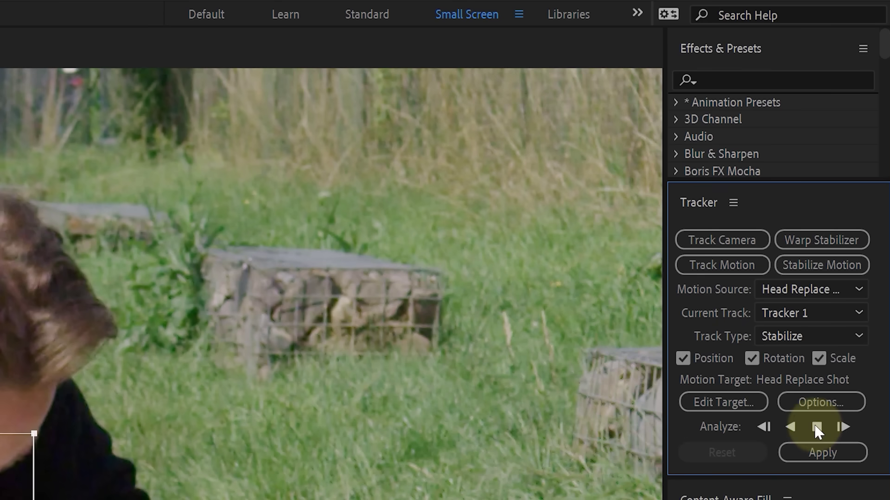
{"action": "left_click", "coordinate": [822, 454]}
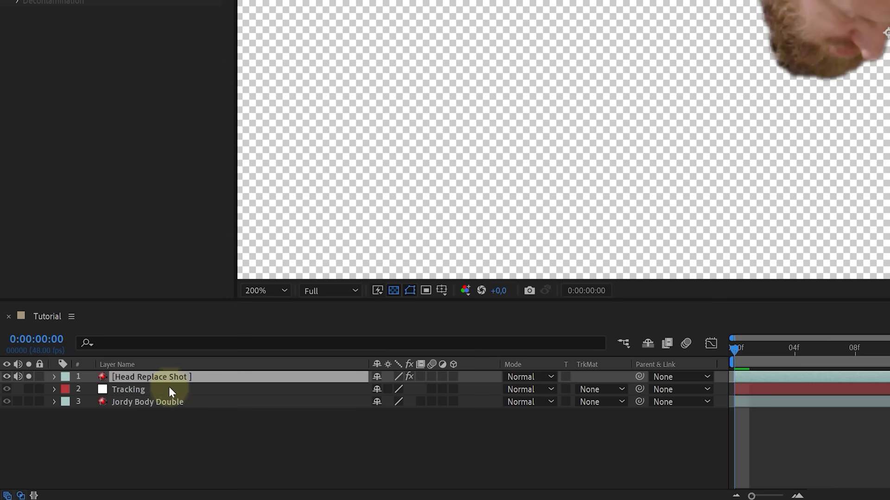
Pre-compose the head shot into 'Head' with all attributes moved, and rotate it to about 4.6°
{"action": "right_click", "coordinate": [168, 380]}
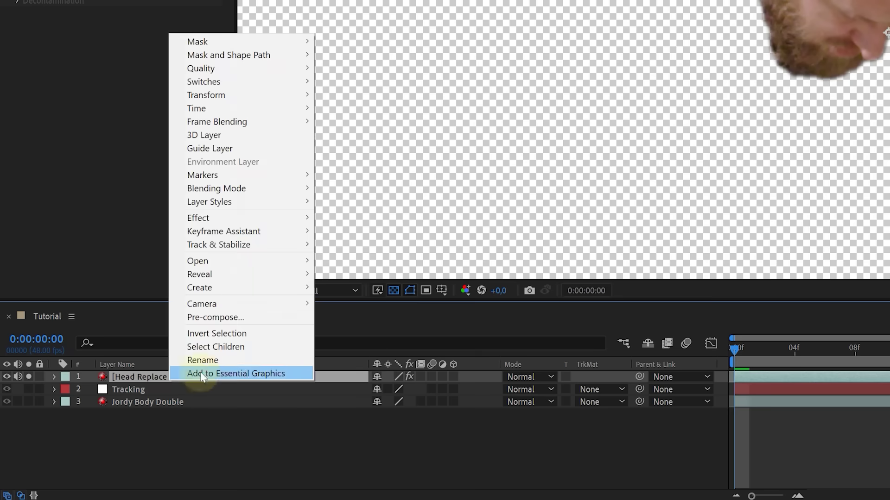
{"action": "left_click", "coordinate": [199, 317]}
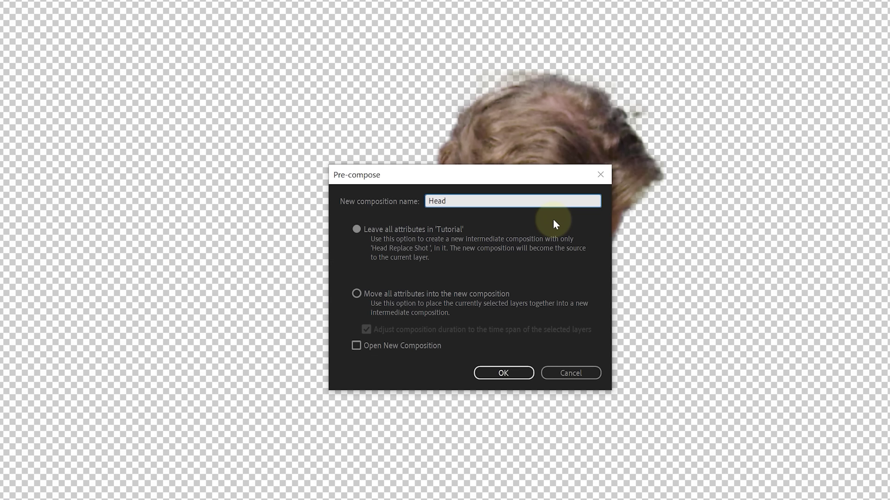
{"action": "left_click", "coordinate": [453, 297]}
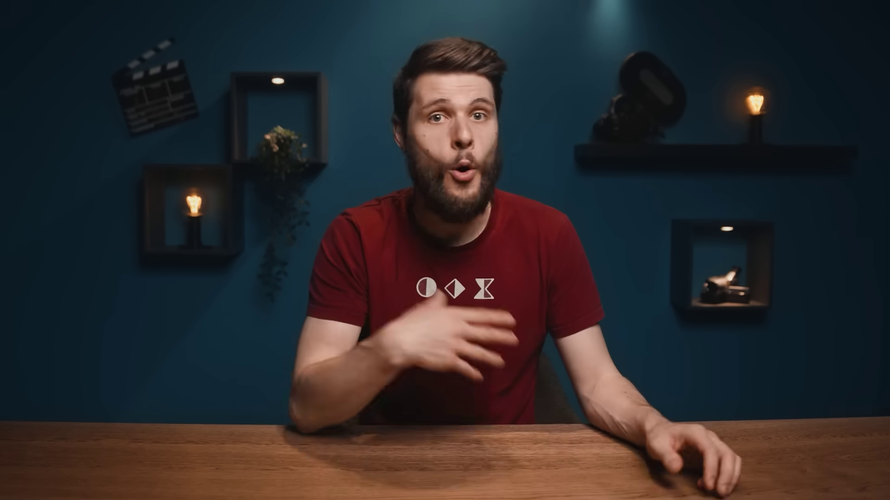
{"action": "mouse_move", "coordinate": [324, 449]}
{"action": "left_mouse_down"}
{"action": "mouse_move", "coordinate": [364, 444]}
{"action": "mouse_move", "coordinate": [308, 451]}
{"action": "left_mouse_up"}
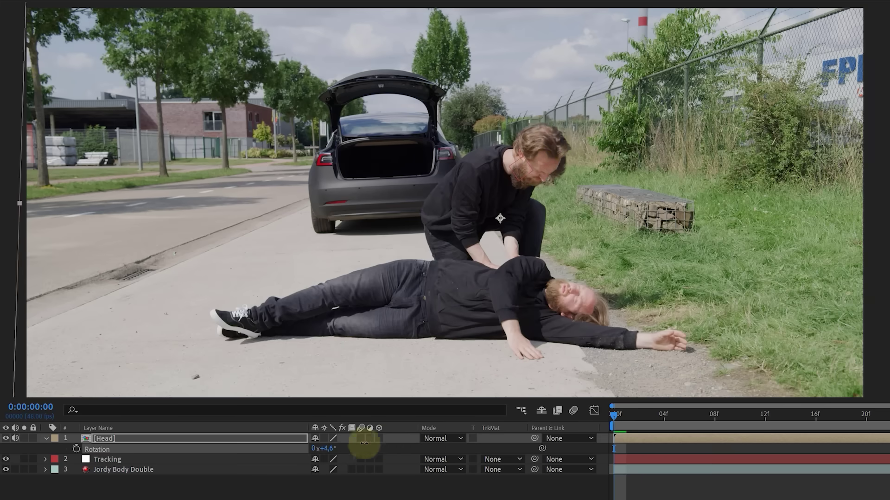
{"action": "key", "text": "p"}
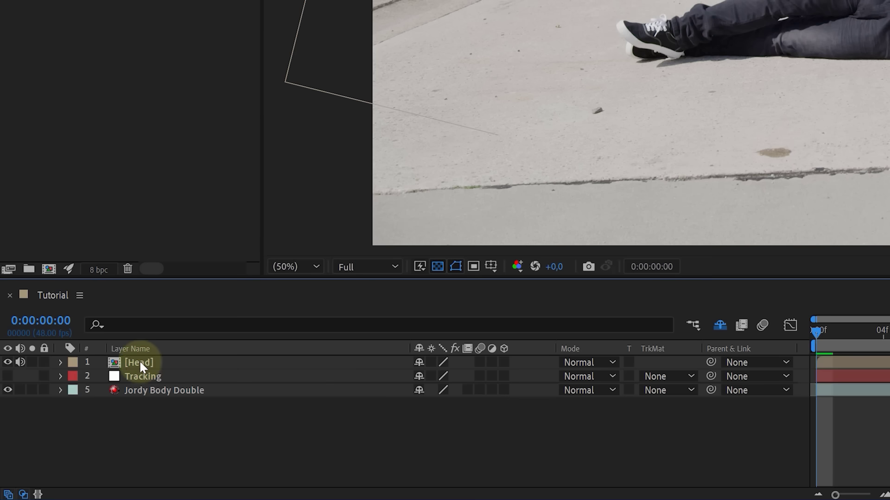
Parent the Head layer to Tracking and duplicate Jordy Body Double as Jordy Body Double 2
{"action": "left_click", "coordinate": [141, 363]}
{"action": "left_click_drag", "start_coordinate": [712, 362], "coordinate": [232, 374]}
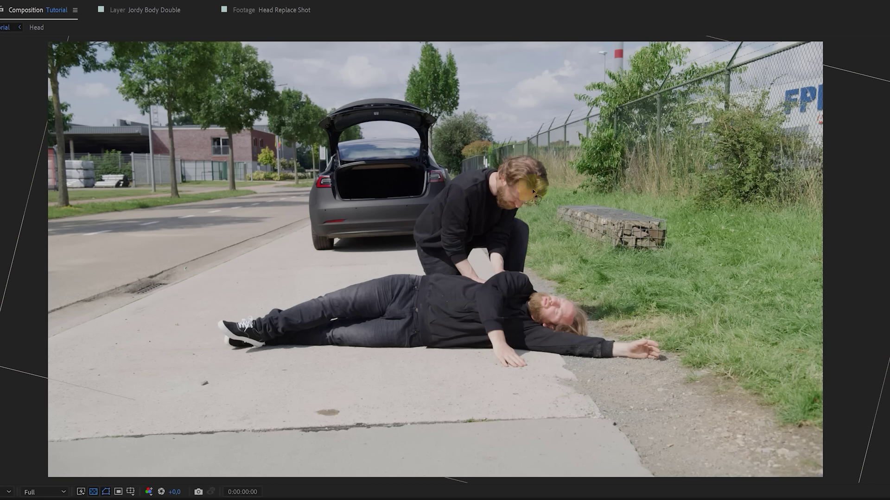
{"action": "left_click_drag", "start_coordinate": [533, 193], "coordinate": [548, 197]}
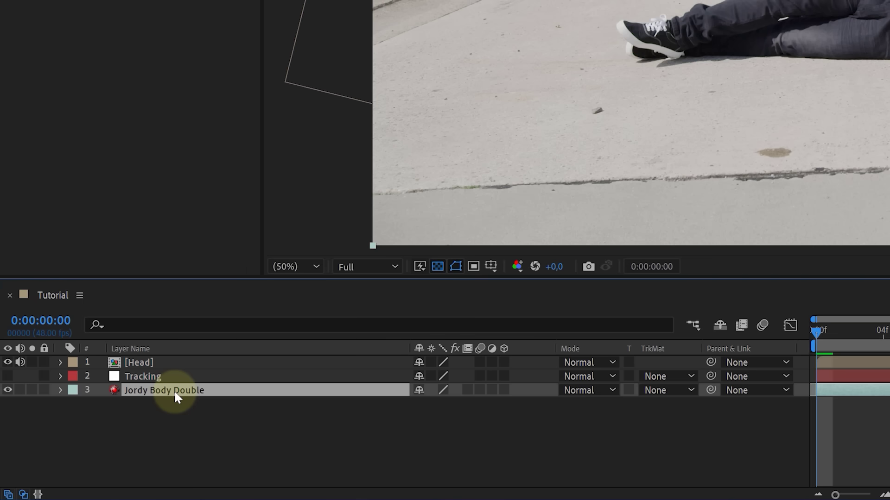
{"action": "key", "text": "ctrl+d"}
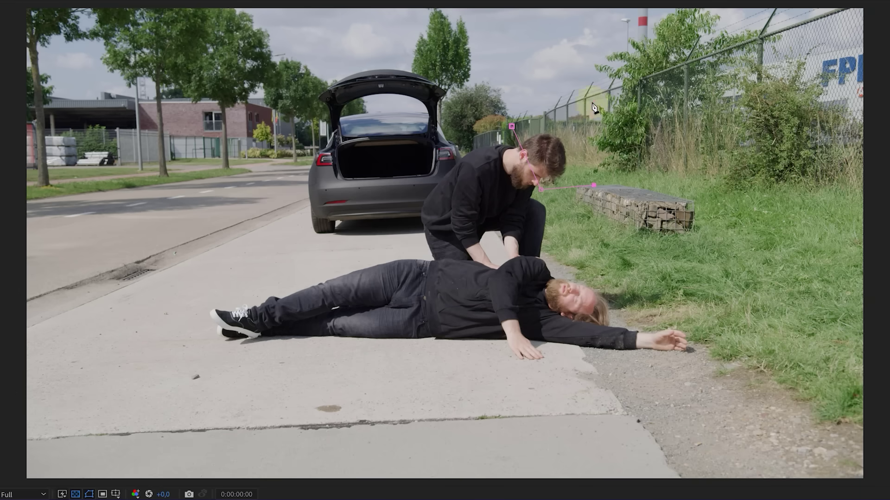
Invert and heavily feather the head-patch mask, then generate a Content-Aware Fill layer
{"action": "left_click", "coordinate": [370, 470]}
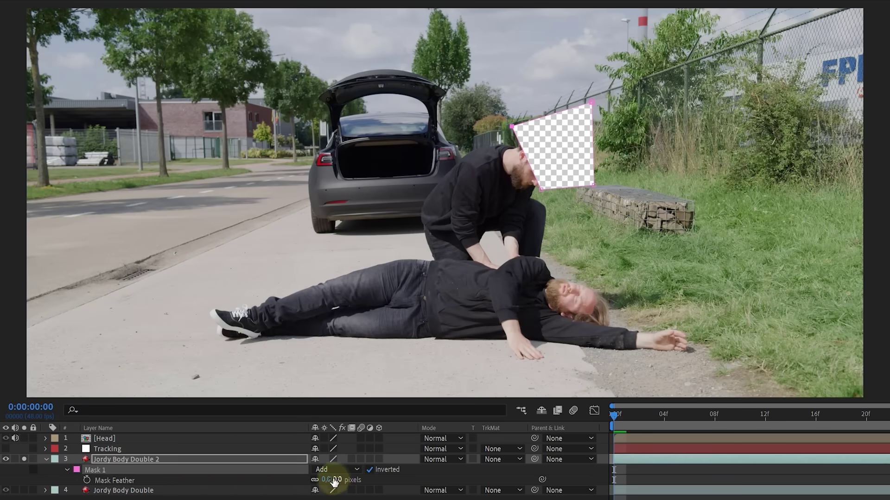
{"action": "left_click_drag", "start_coordinate": [335, 482], "coordinate": [388, 477]}
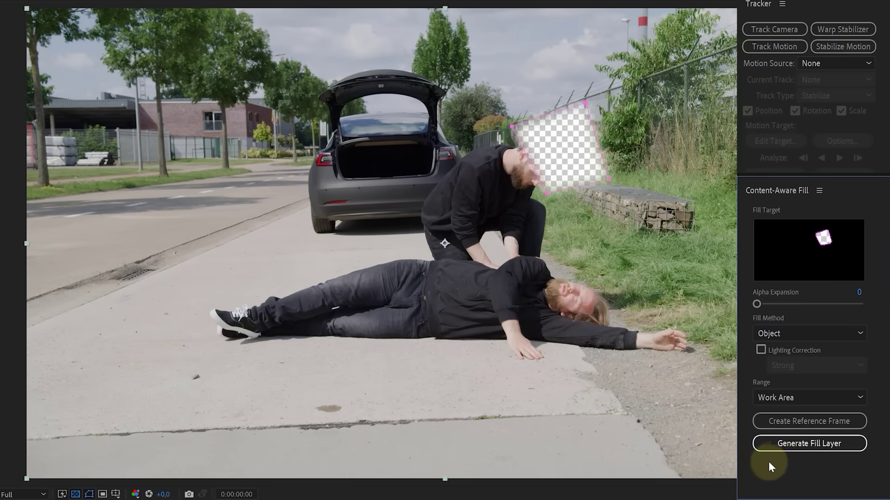
{"action": "left_click", "coordinate": [793, 446]}
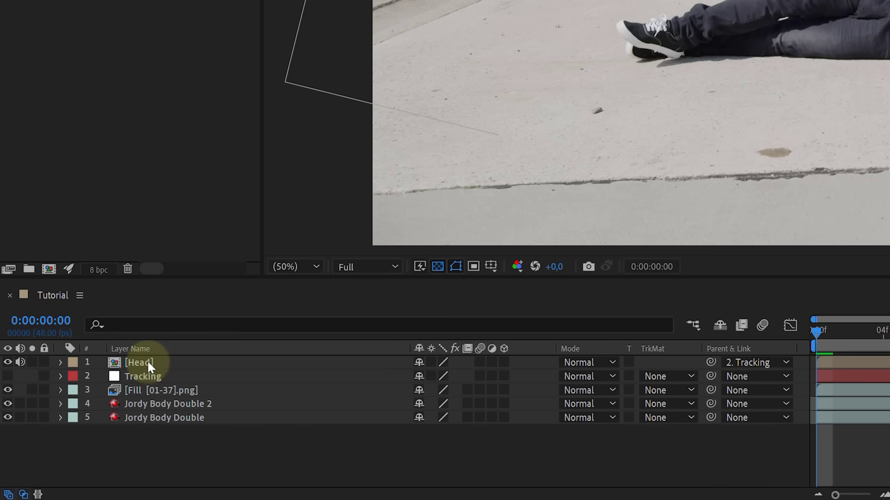
Draw a closed mask along the Head layer's neck, invert it, and feather it to 22 pixels
{"action": "left_click", "coordinate": [146, 361]}
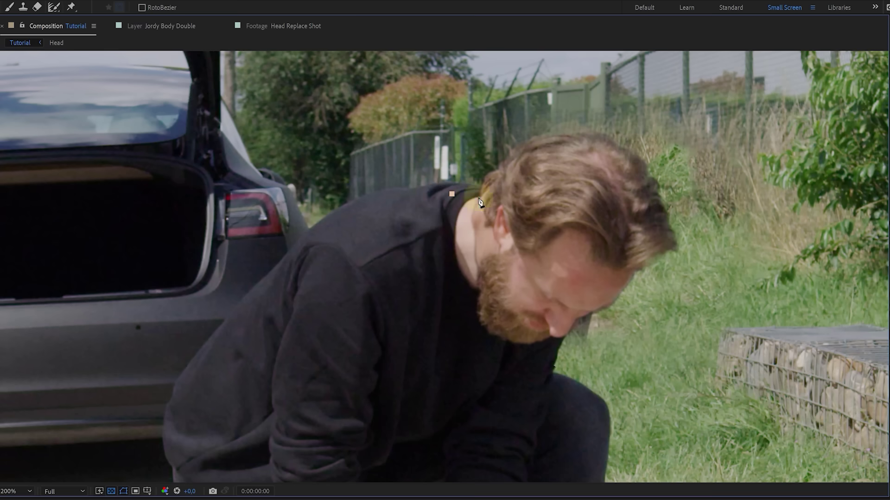
{"action": "left_click_drag", "start_coordinate": [481, 197], "coordinate": [482, 222]}
{"action": "left_click", "coordinate": [482, 232]}
{"action": "left_click", "coordinate": [478, 267]}
{"action": "left_click", "coordinate": [467, 284]}
{"action": "left_click", "coordinate": [451, 276]}
{"action": "left_click", "coordinate": [438, 261]}
{"action": "left_click", "coordinate": [432, 234]}
{"action": "left_click", "coordinate": [439, 202]}
{"action": "left_click", "coordinate": [452, 193]}
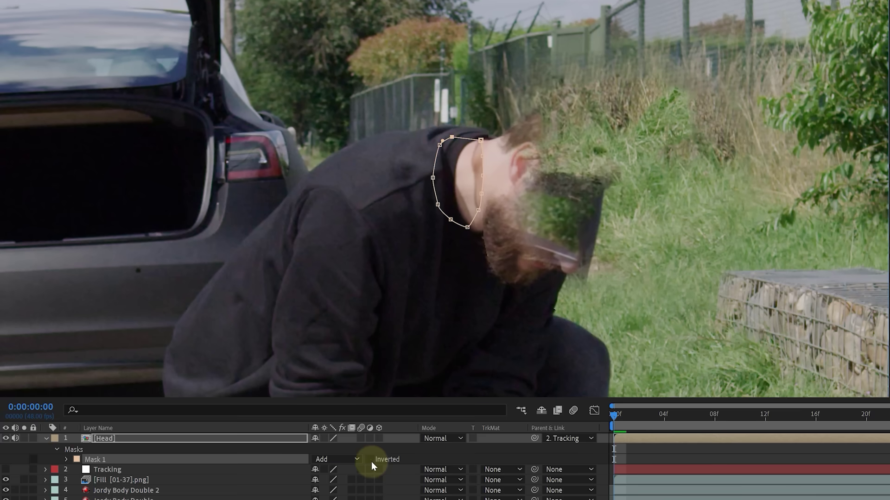
{"action": "left_click", "coordinate": [371, 461]}
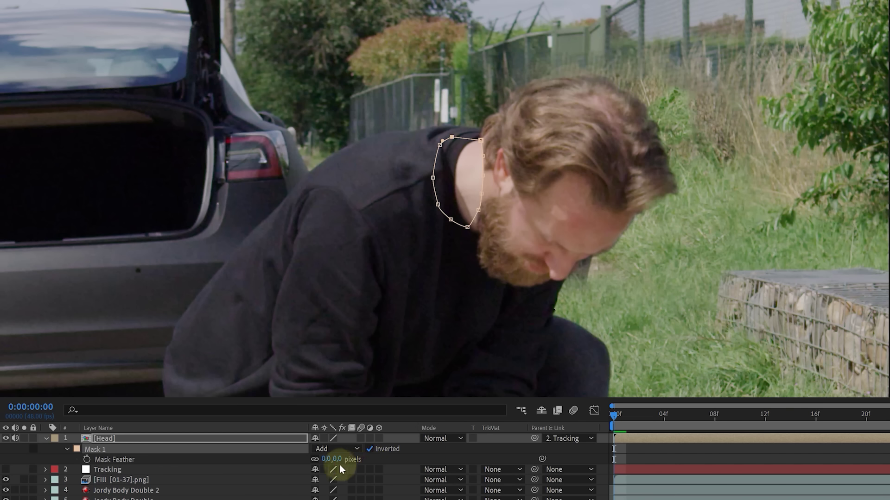
{"action": "left_click_drag", "start_coordinate": [329, 466], "coordinate": [342, 459]}
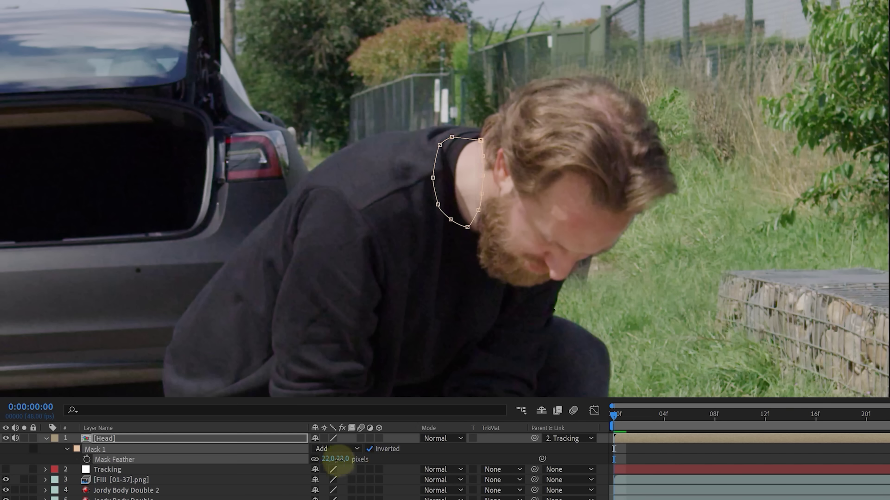